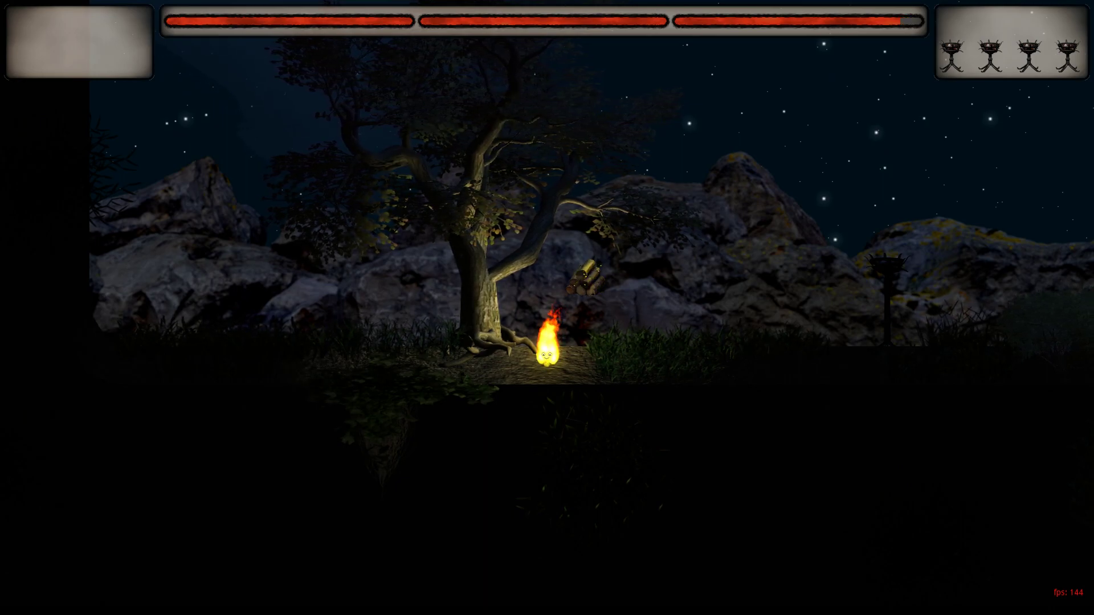
- Pick up the log pile, then run right, left and back right trailing fire
key("space")
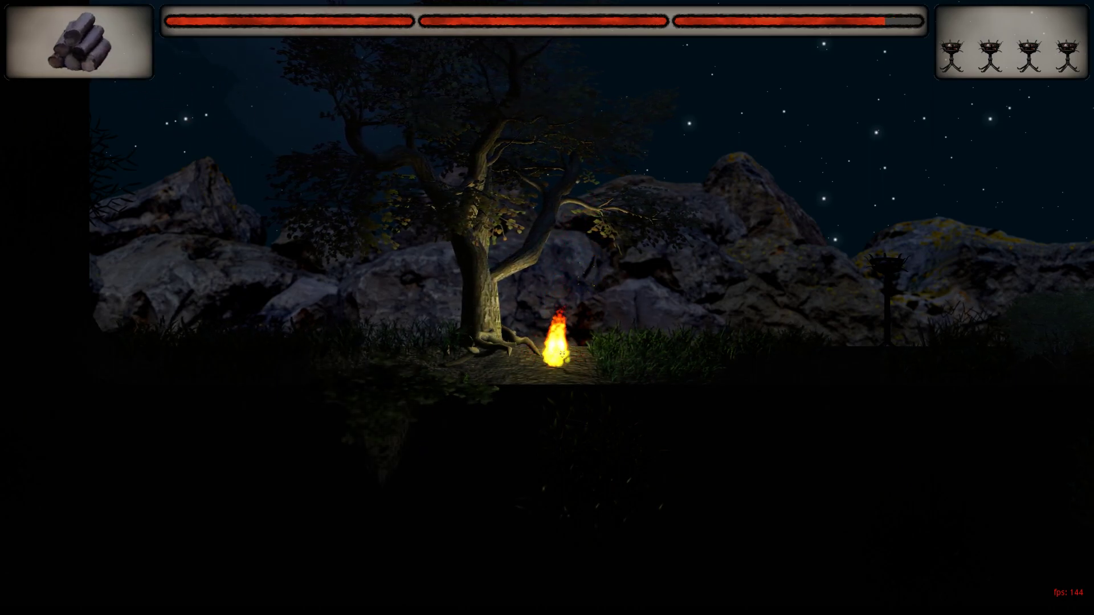
key("Right")
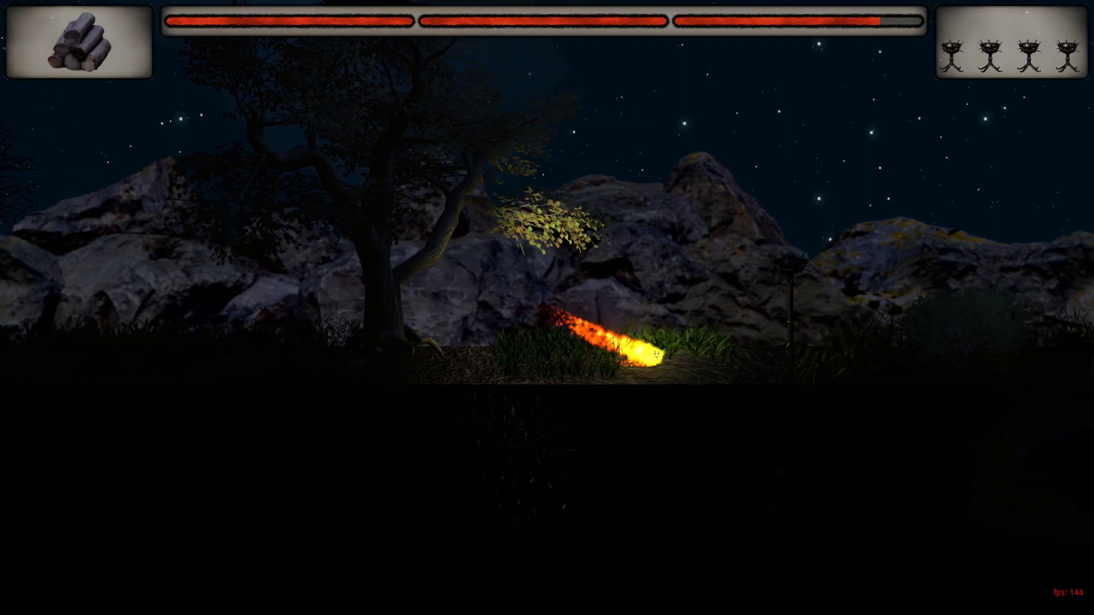
key("Left")
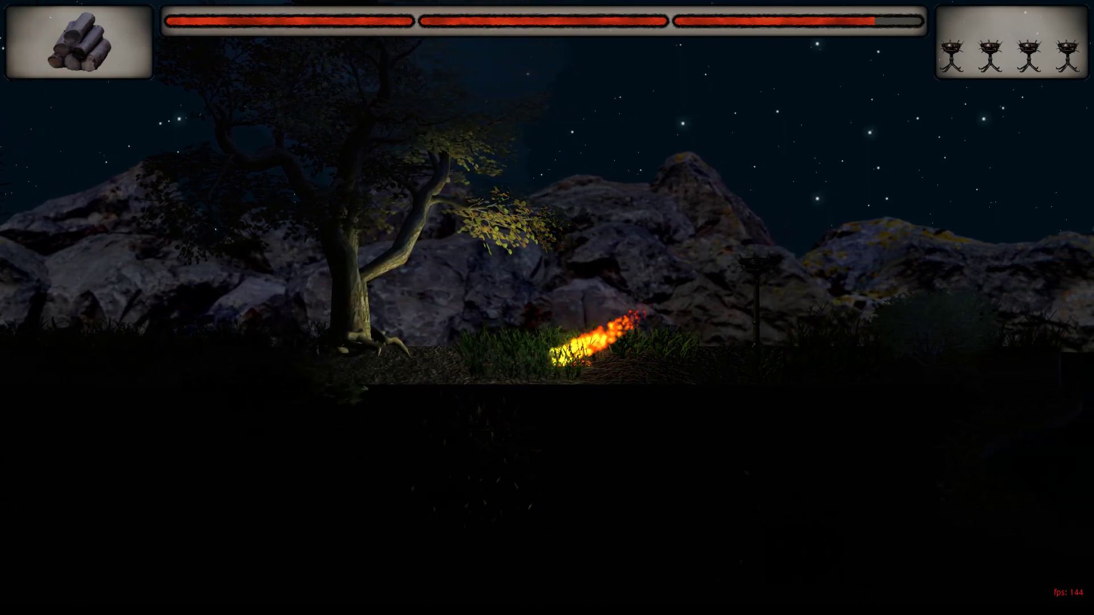
key("Left")
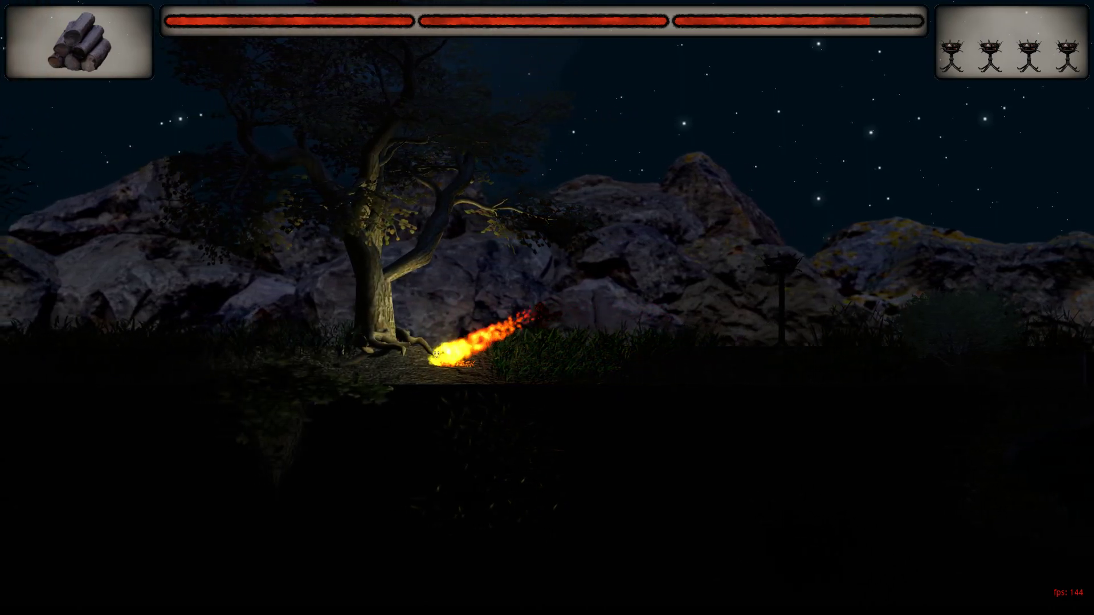
key("Right")
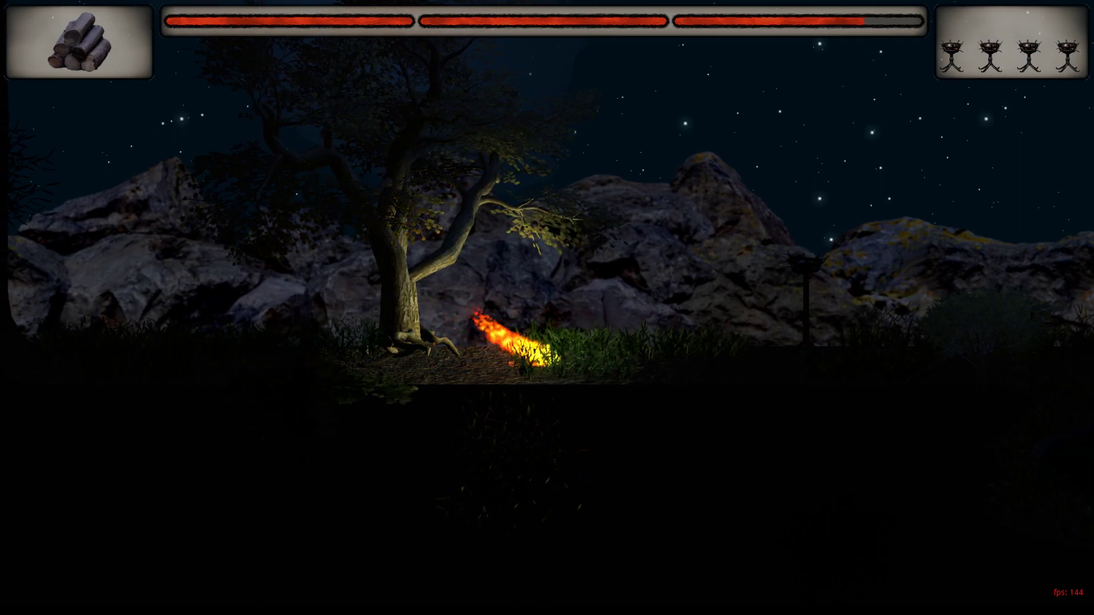
- Run right past the grass, then head left up to the tree
key("Right")
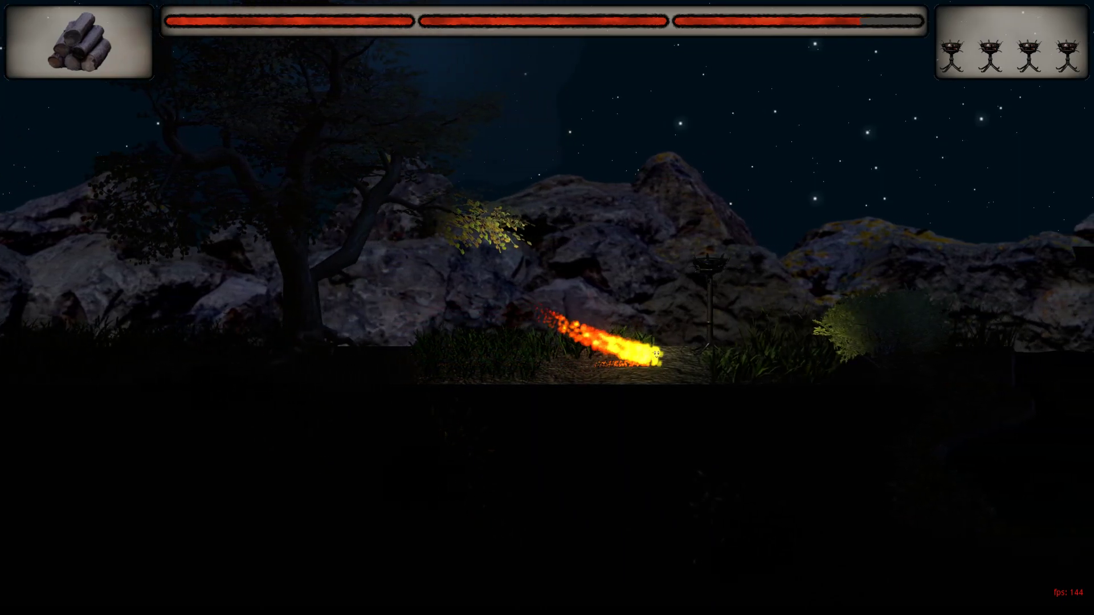
key("Left")
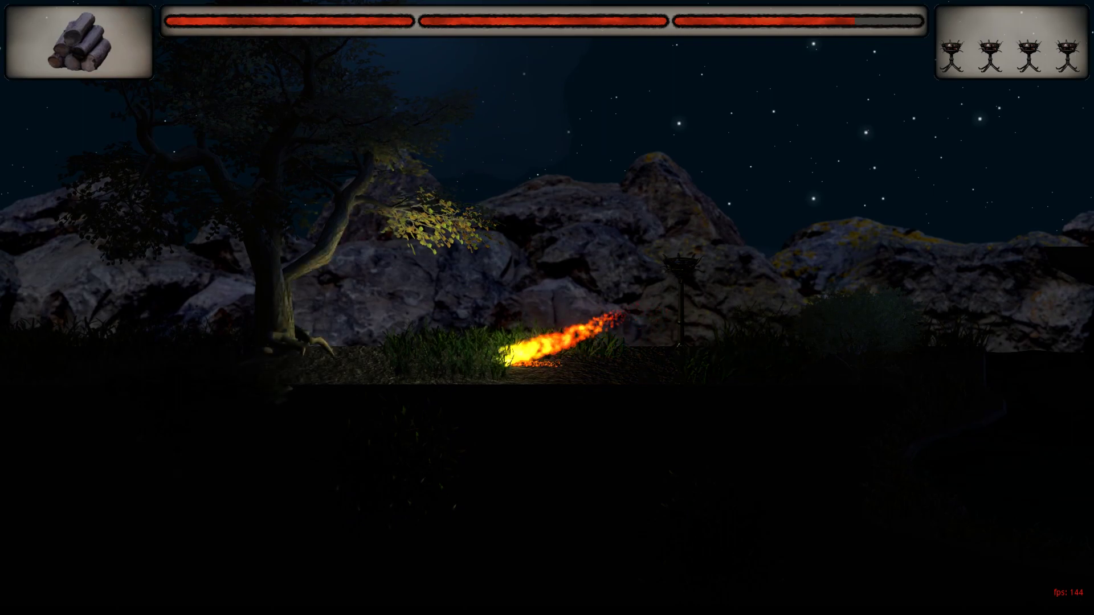
key("Left")
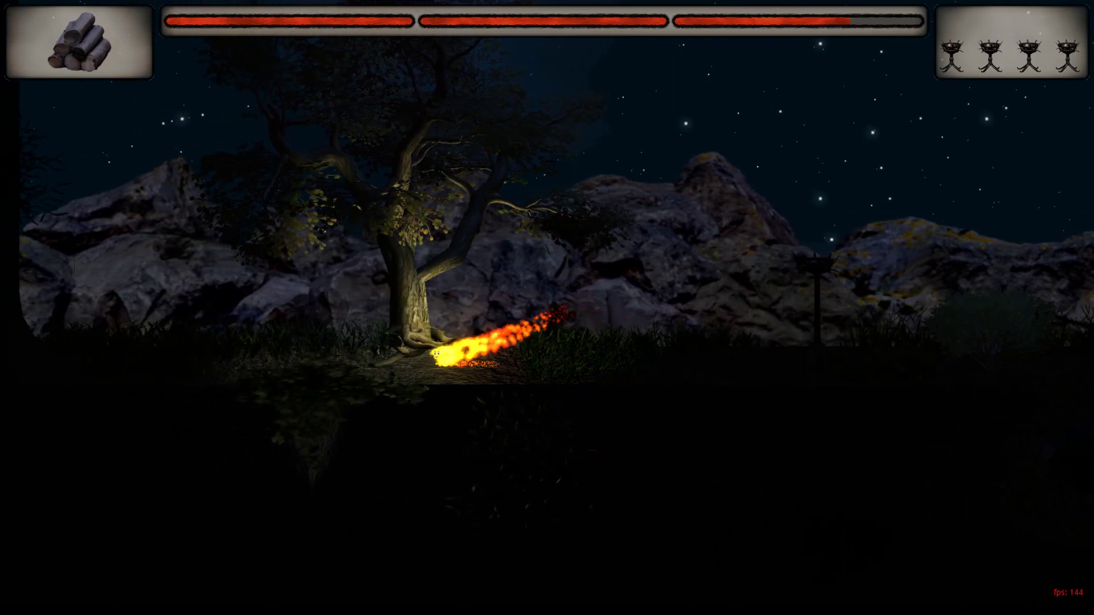
key("Left")
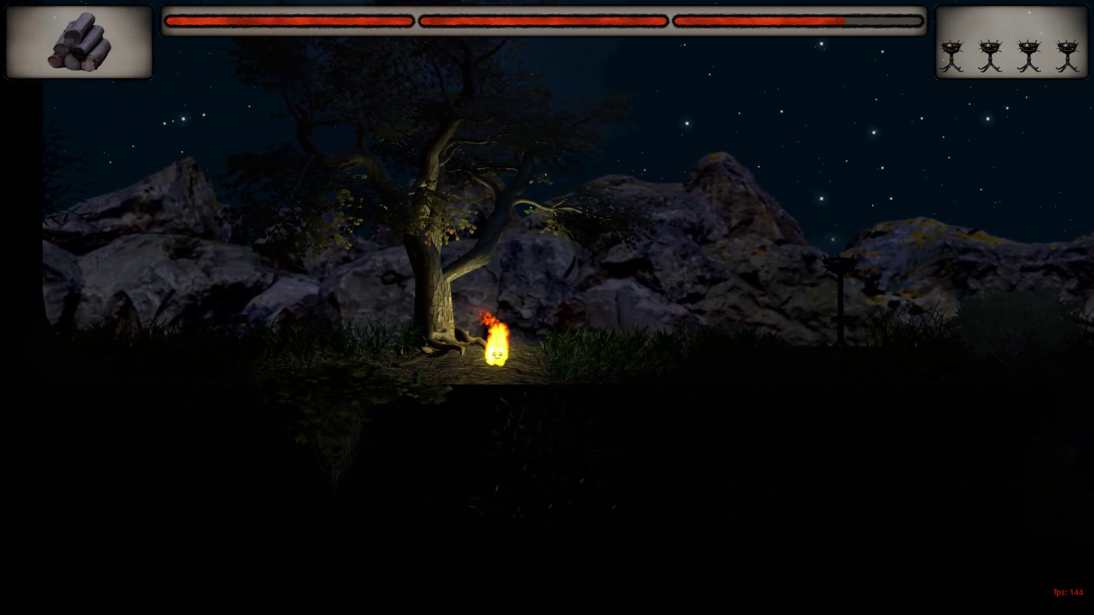
- Jump four times beside the tree, then dash right to light the first torch
key("Up")
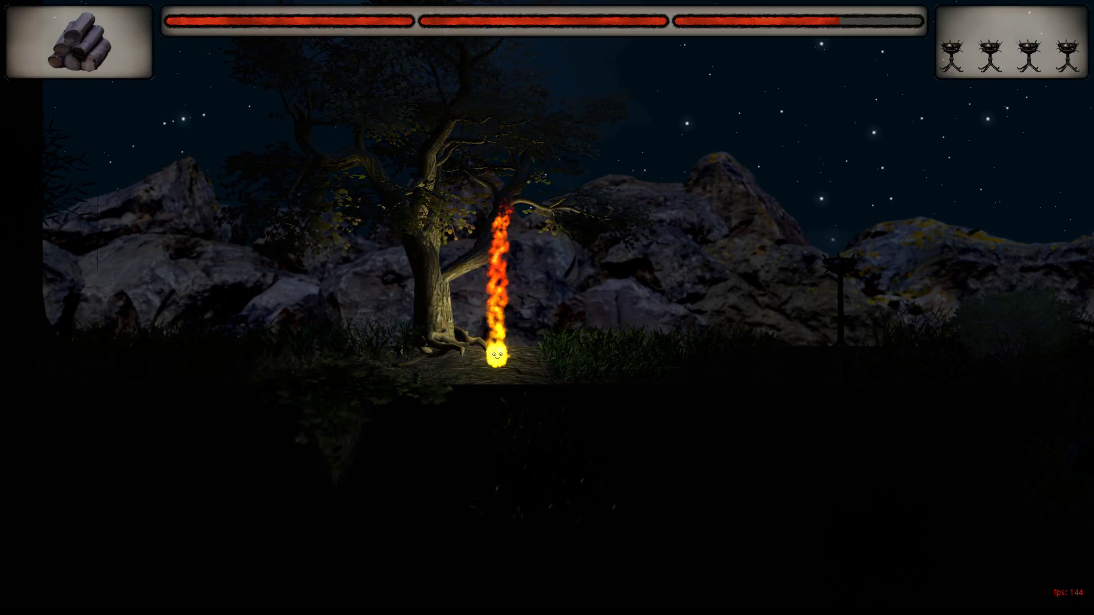
key("Up")
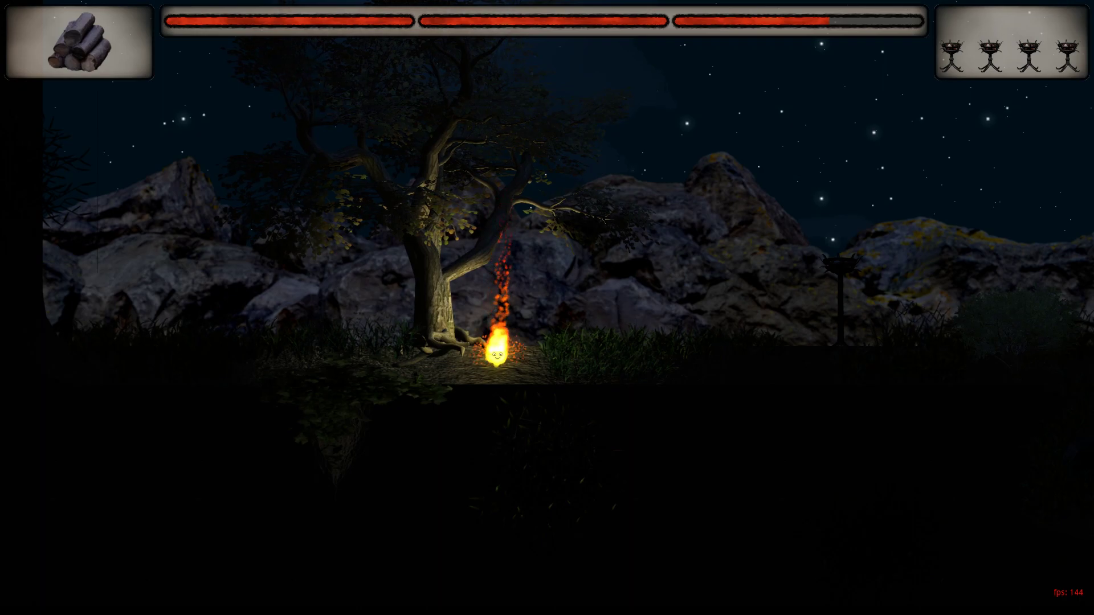
key("Up")
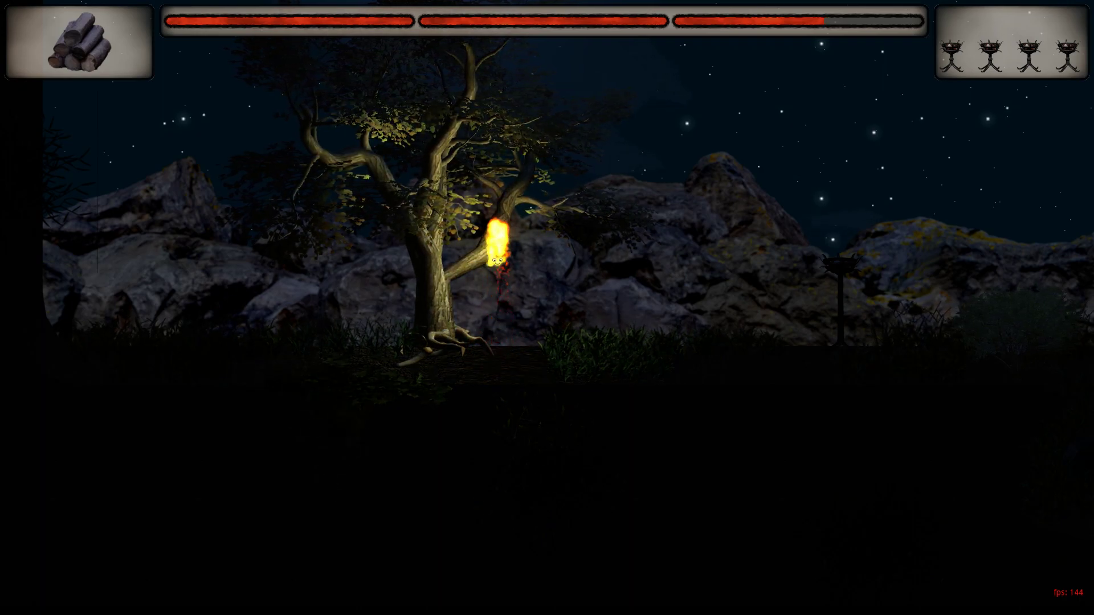
key("Up")
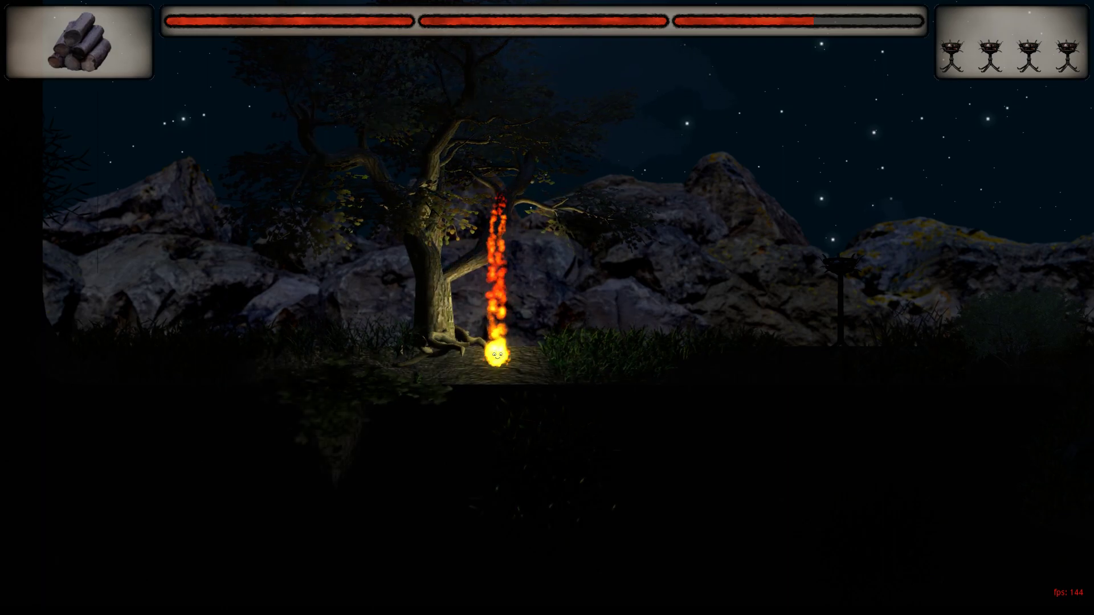
key("Right")
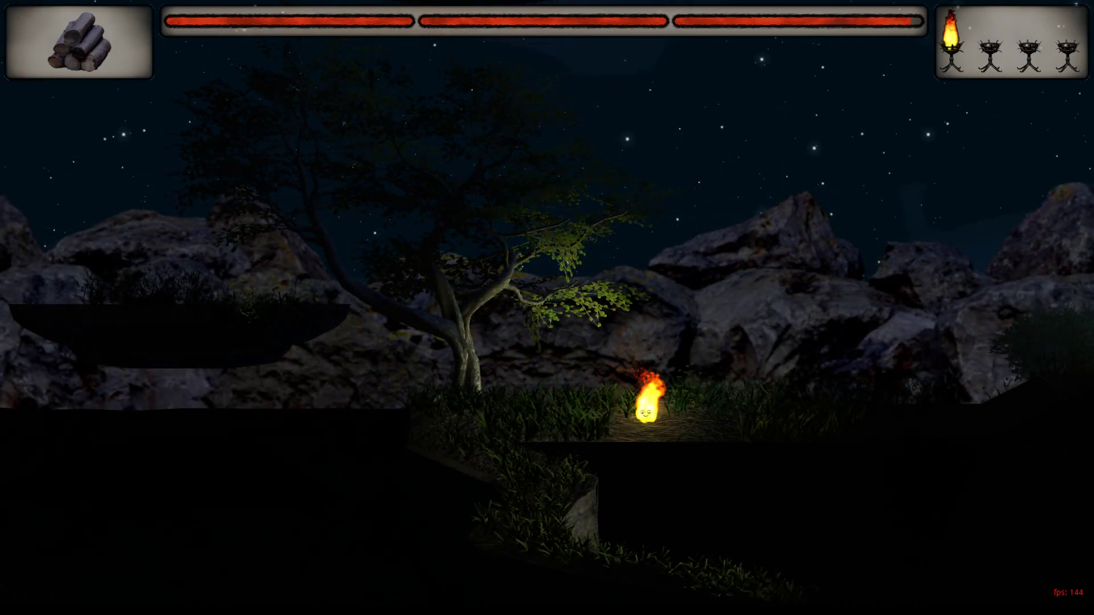
- Jump seven times beside the tree, shooting rising spark trails until health drops below half
key("Up")
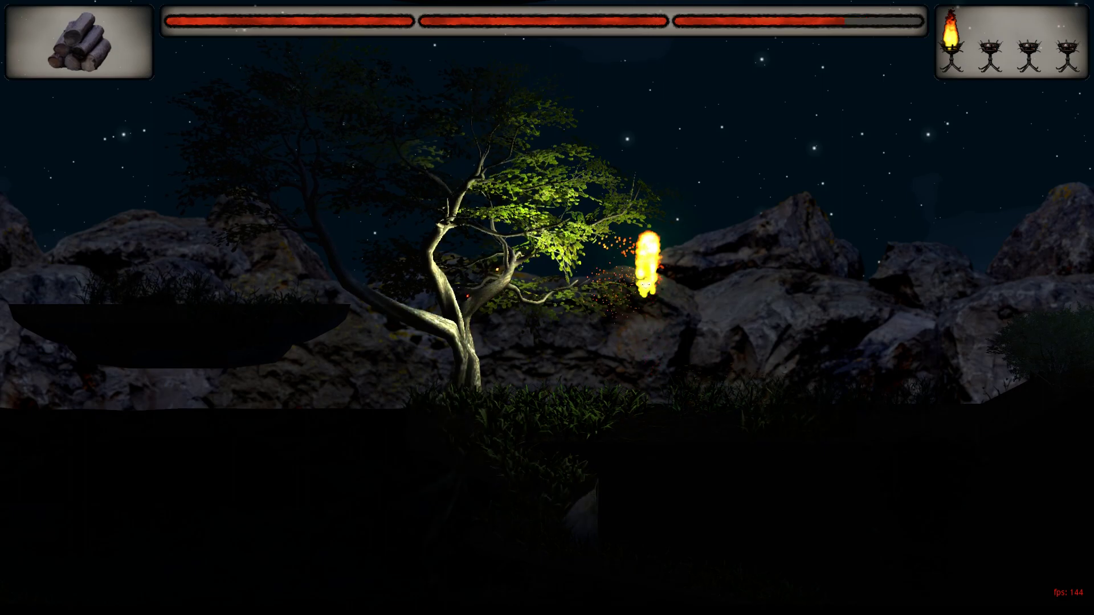
key("Up")
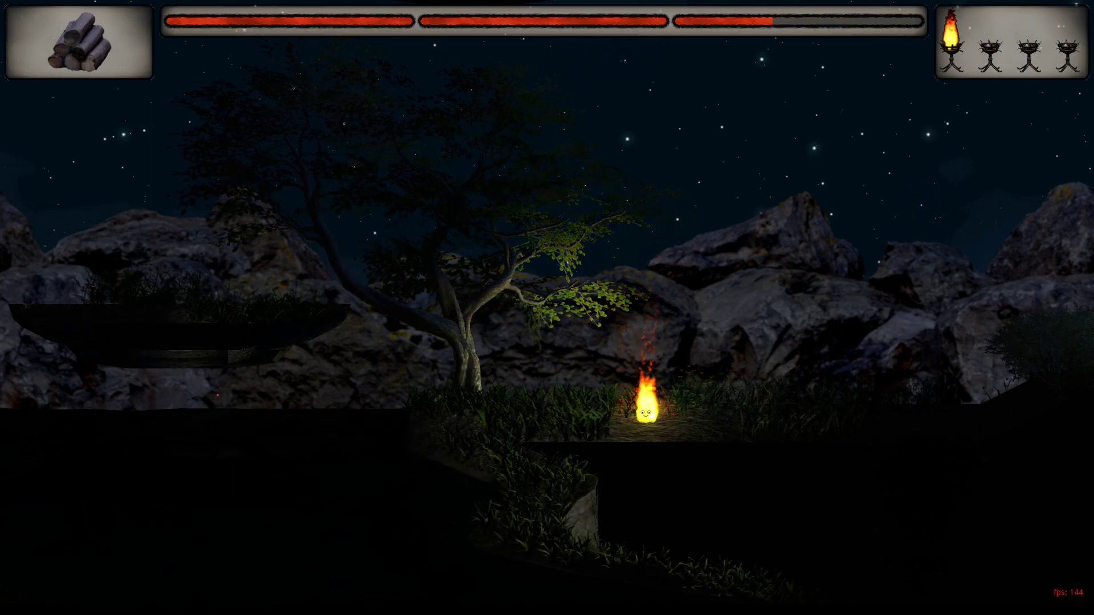
key("Up")
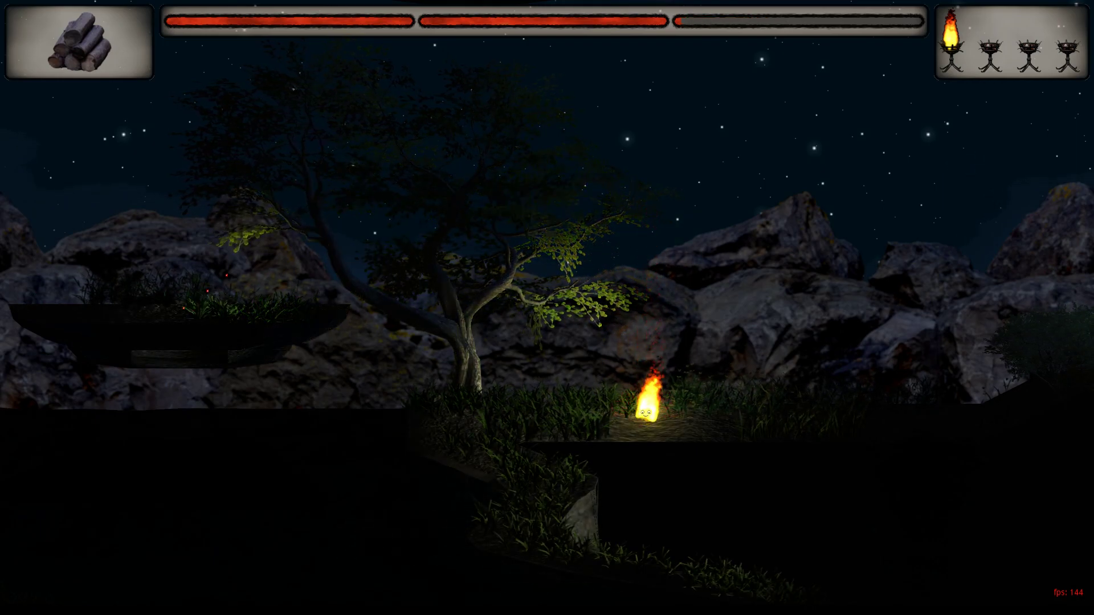
key("Up")
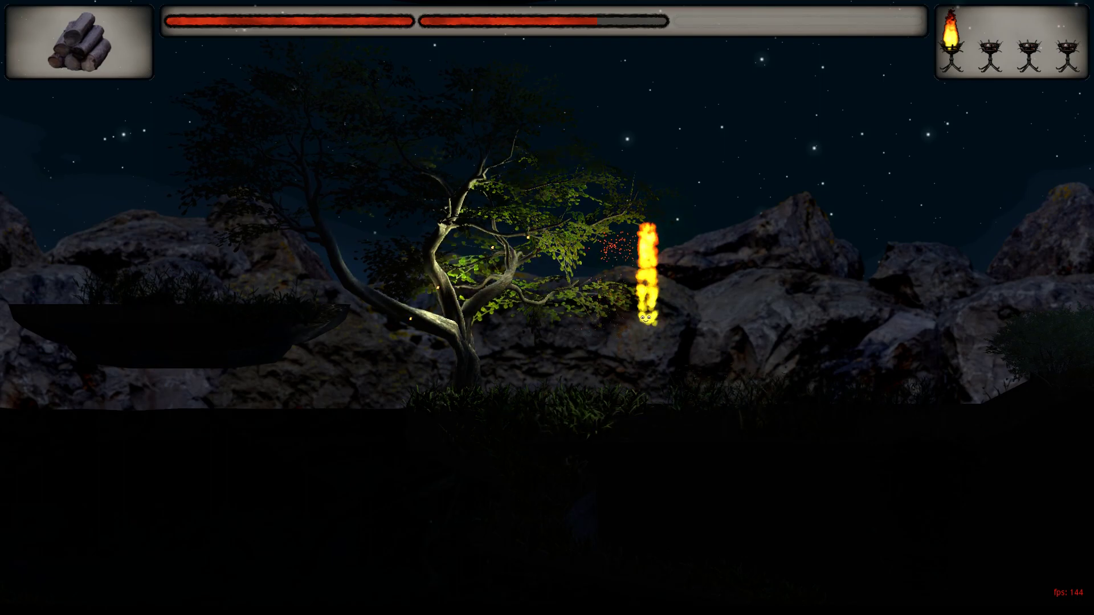
key("Up")
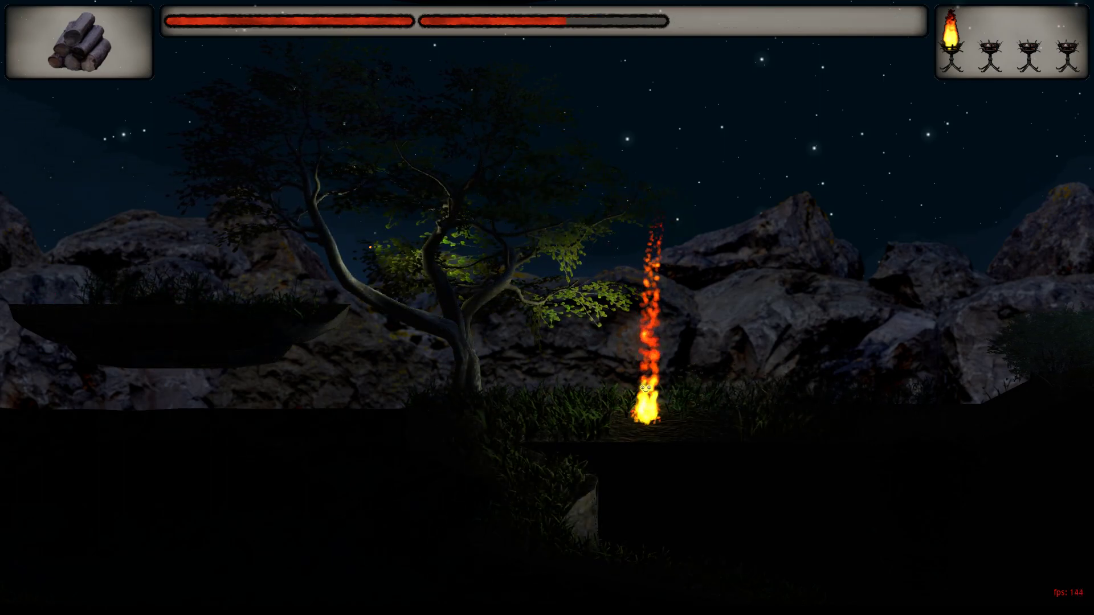
key("Up")
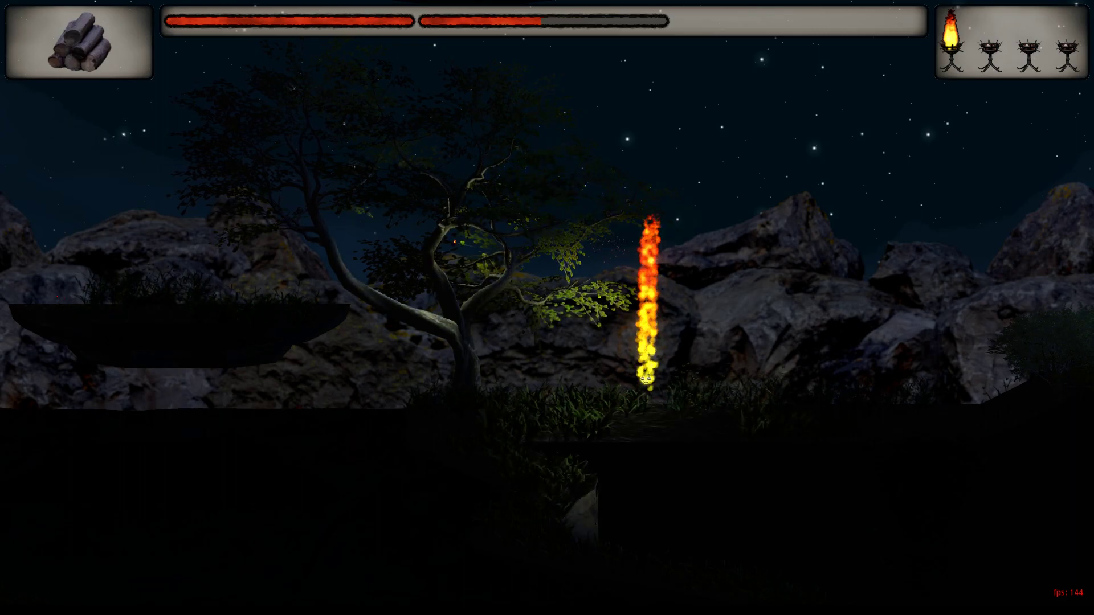
key("Up")
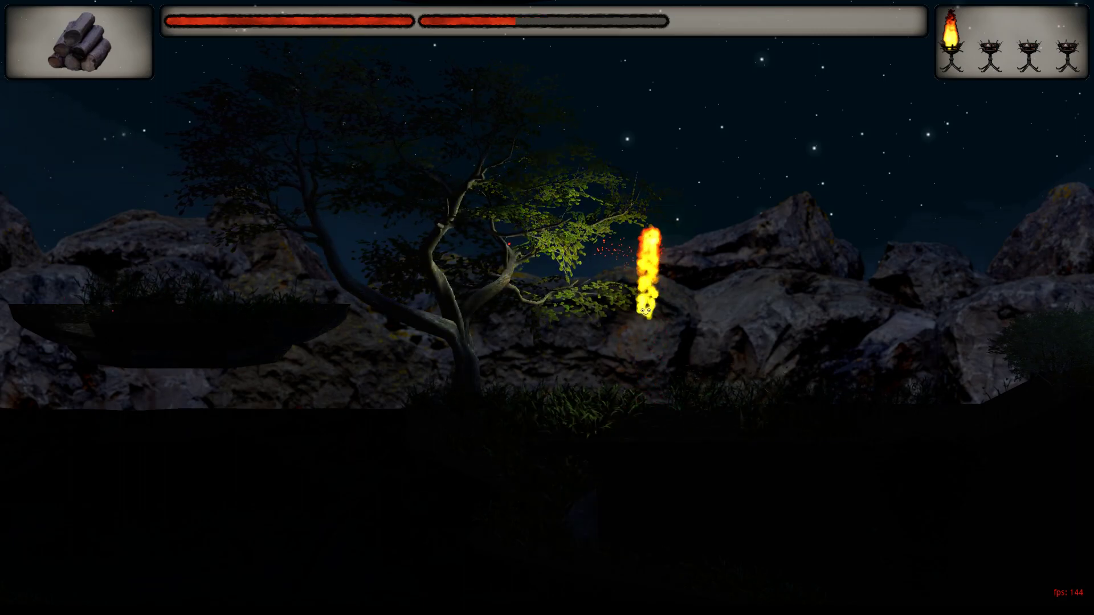